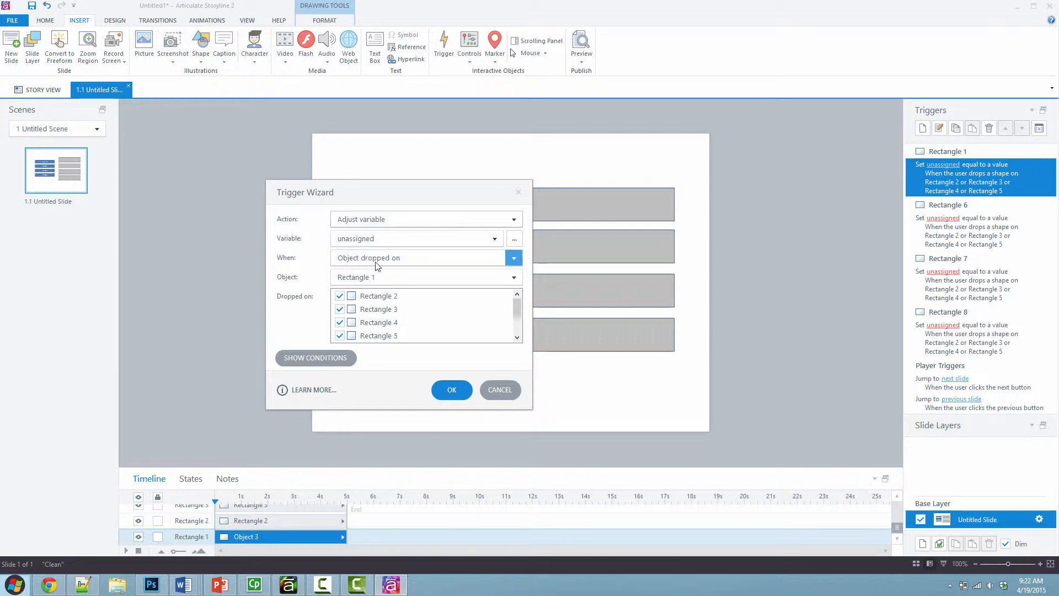
Dismiss the trigger settings and preview the slide, placing Objects 1 to 4 in order on the four grey rectangles.
{"action": "left_click", "coordinate": [496, 388]}
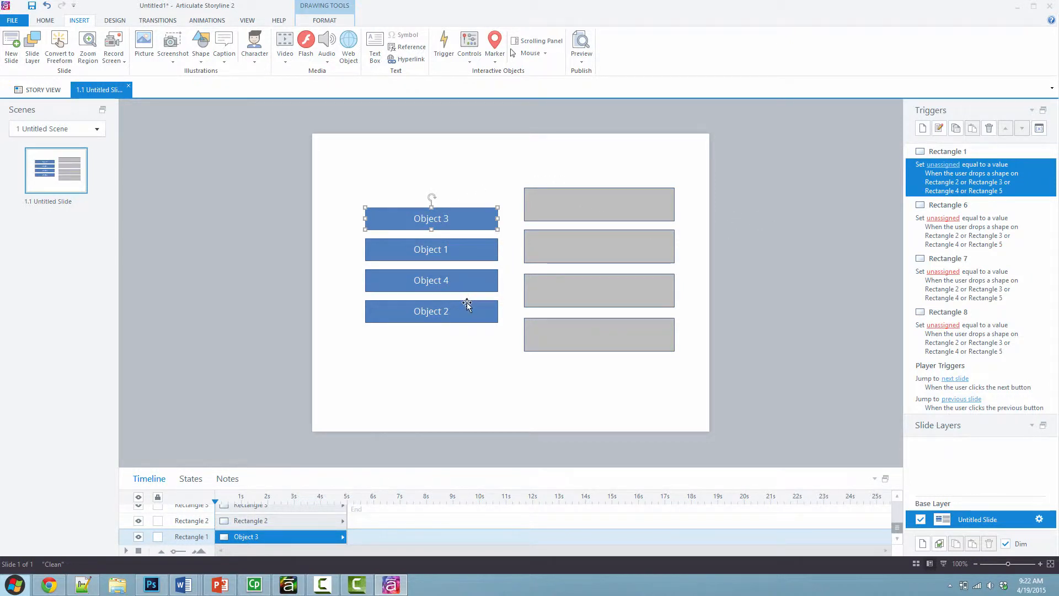
{"action": "left_click", "coordinate": [576, 43]}
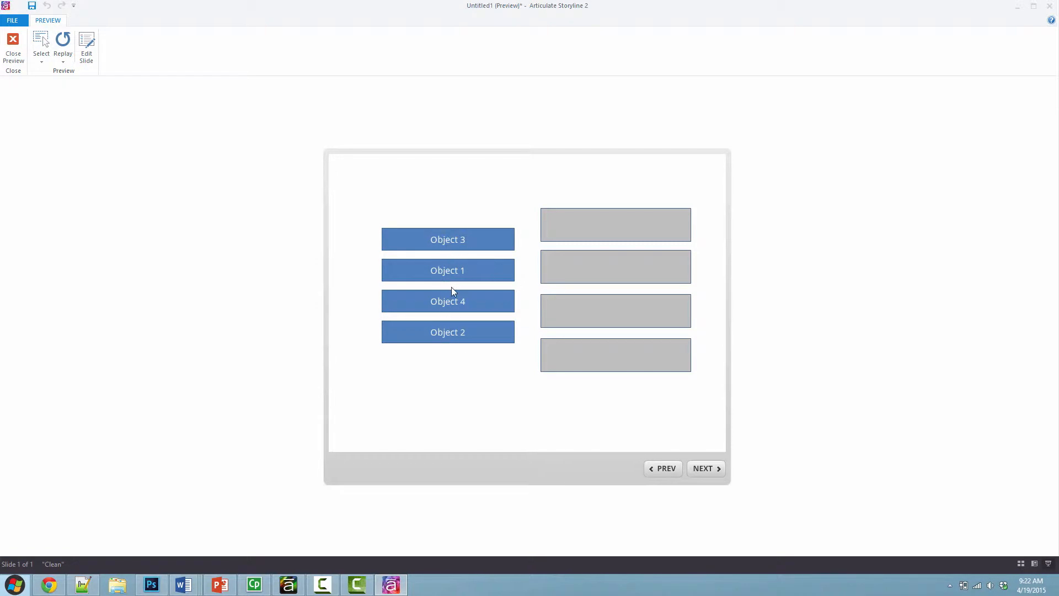
{"action": "left_click_drag", "start_coordinate": [449, 277], "coordinate": [627, 225]}
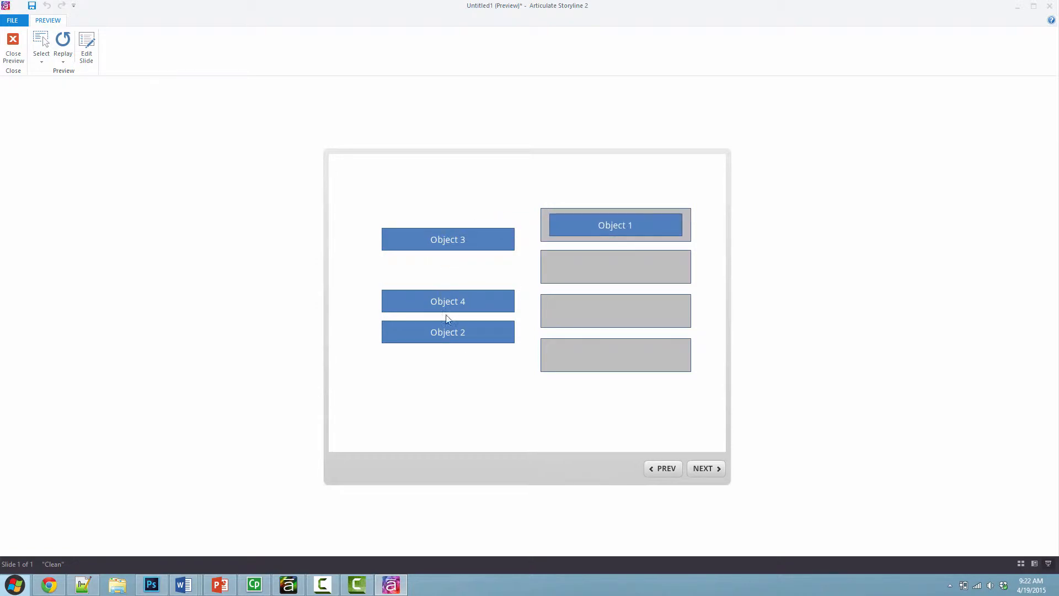
{"action": "left_click_drag", "start_coordinate": [448, 335], "coordinate": [602, 276]}
{"action": "left_click_drag", "start_coordinate": [510, 246], "coordinate": [602, 310]}
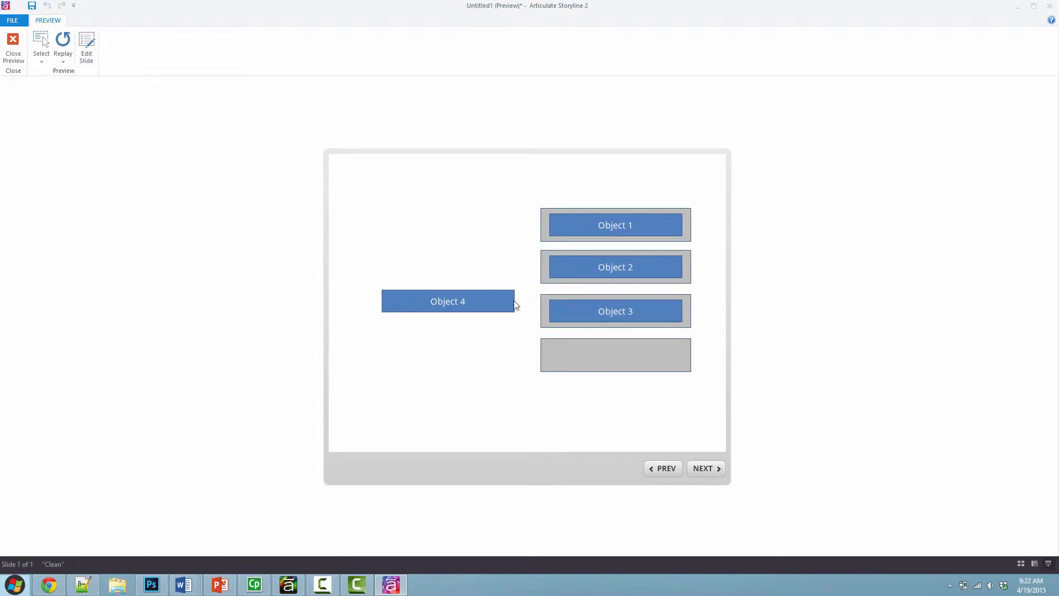
{"action": "left_click_drag", "start_coordinate": [513, 302], "coordinate": [602, 353]}
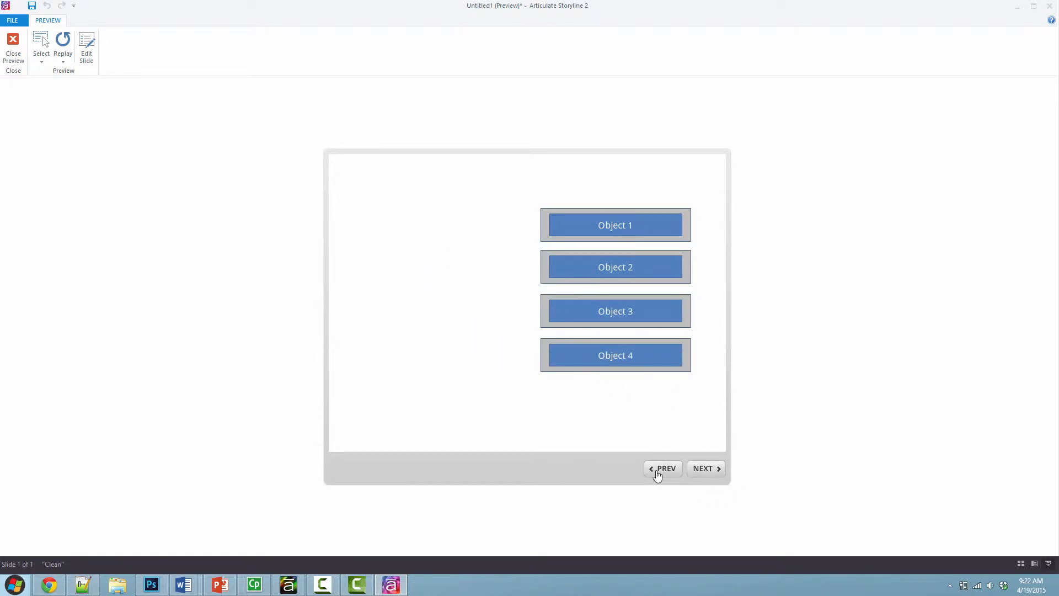
{"action": "left_click", "coordinate": [13, 51]}
Remove the Prev and Next navigation controls from the base layer's slide properties and enable Submit.
{"action": "left_click", "coordinate": [1039, 519]}
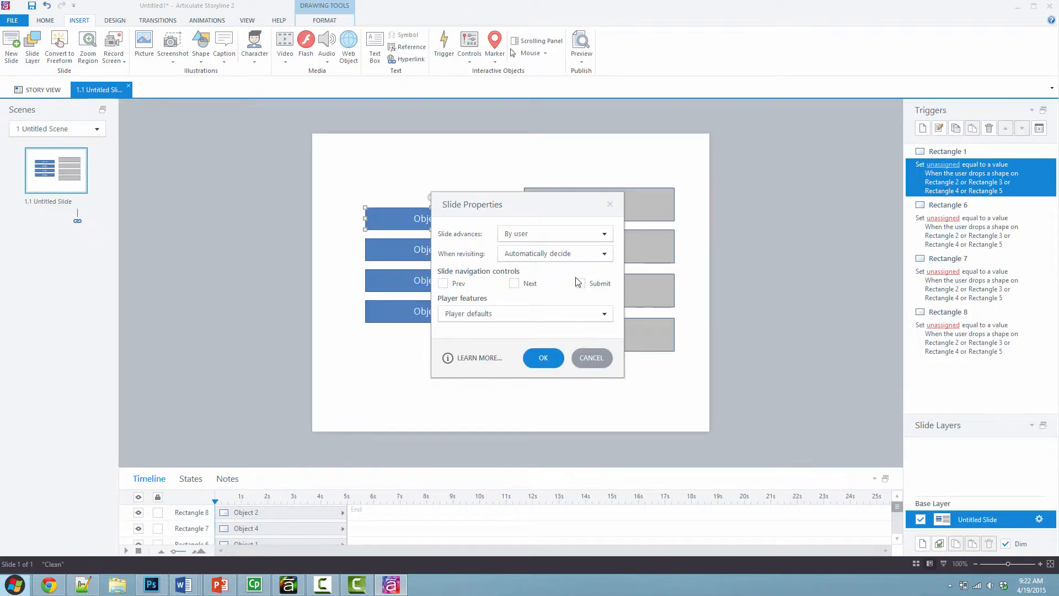
{"action": "left_click", "coordinate": [551, 359]}
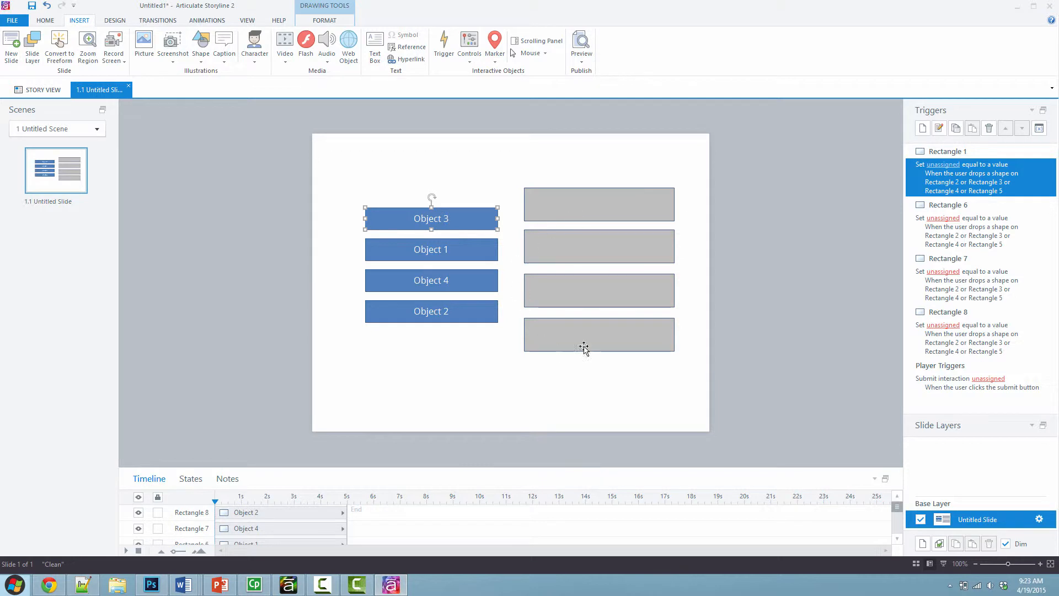
Preview the slide and test stacking Objects 3 and 2 on the second grey rectangle, with Object 1 on the first and Object 4 on the last.
{"action": "left_click", "coordinate": [580, 44]}
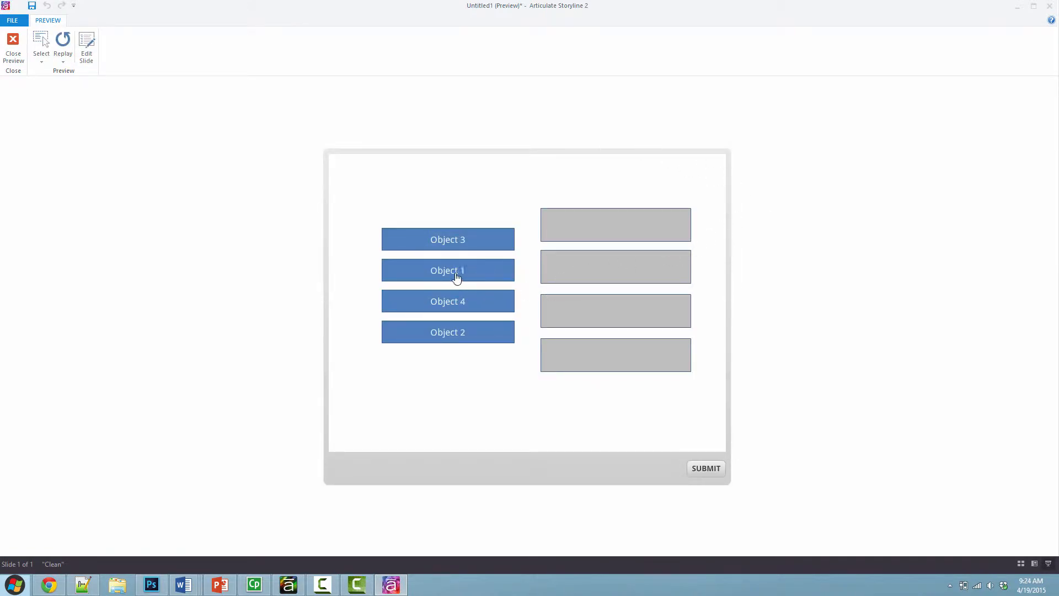
{"action": "left_click_drag", "start_coordinate": [456, 277], "coordinate": [613, 227]}
{"action": "left_click_drag", "start_coordinate": [455, 248], "coordinate": [546, 255]}
{"action": "left_click_drag", "start_coordinate": [466, 307], "coordinate": [619, 279]}
{"action": "left_click_drag", "start_coordinate": [506, 304], "coordinate": [640, 357]}
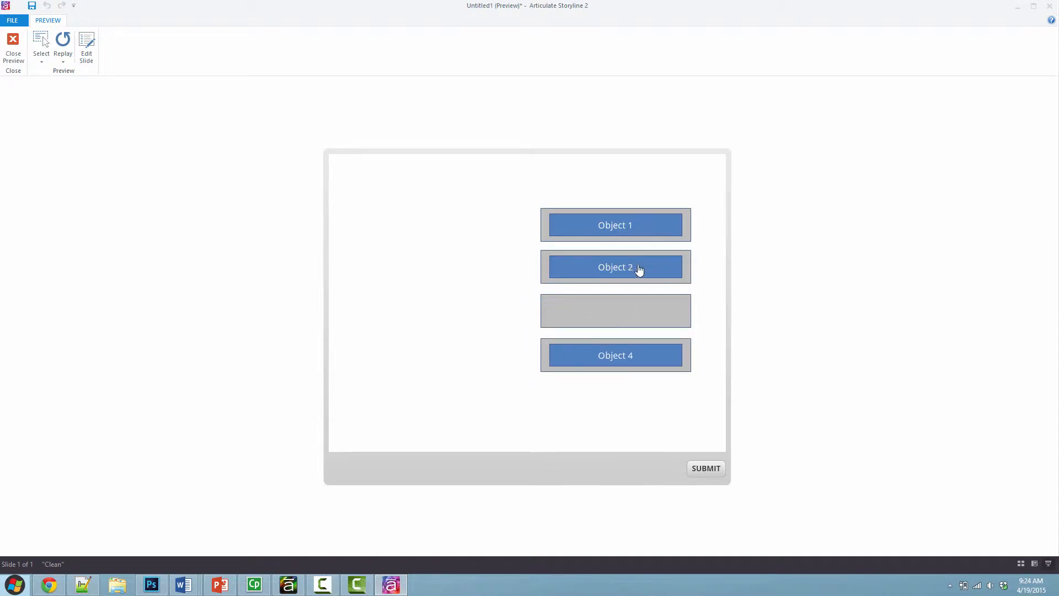
{"action": "left_click_drag", "start_coordinate": [667, 281], "coordinate": [619, 272]}
{"action": "mouse_move", "coordinate": [630, 267]}
{"action": "left_mouse_down"}
{"action": "mouse_move", "coordinate": [631, 312]}
{"action": "mouse_move", "coordinate": [633, 267]}
{"action": "mouse_move", "coordinate": [644, 282]}
{"action": "mouse_move", "coordinate": [623, 274]}
{"action": "mouse_move", "coordinate": [514, 281]}
{"action": "mouse_move", "coordinate": [632, 276]}
{"action": "mouse_move", "coordinate": [457, 291]}
{"action": "mouse_move", "coordinate": [473, 333]}
{"action": "mouse_move", "coordinate": [634, 267]}
{"action": "left_mouse_up"}
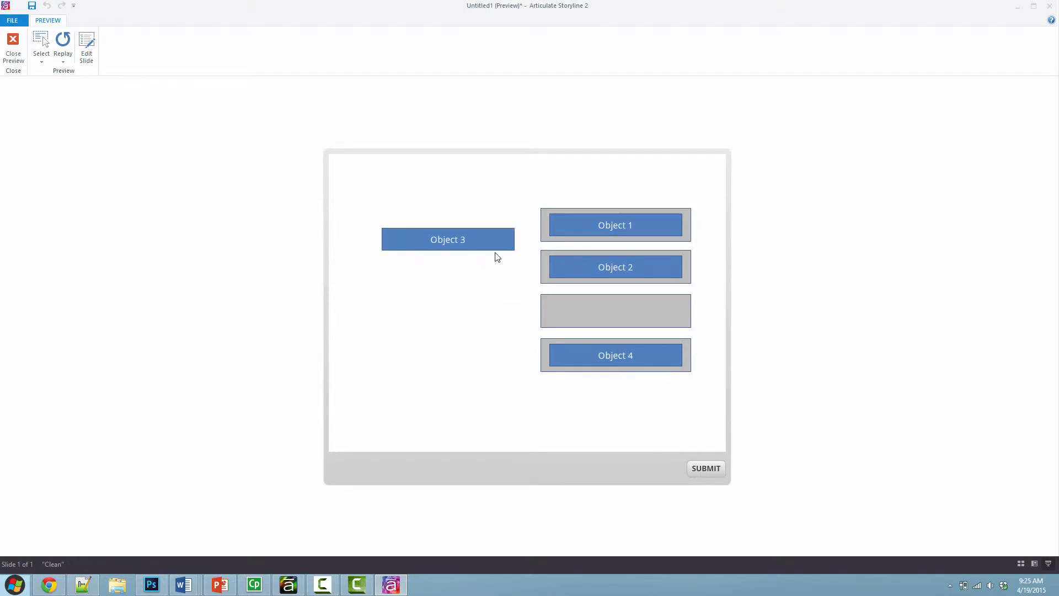
{"action": "left_click", "coordinate": [12, 62]}
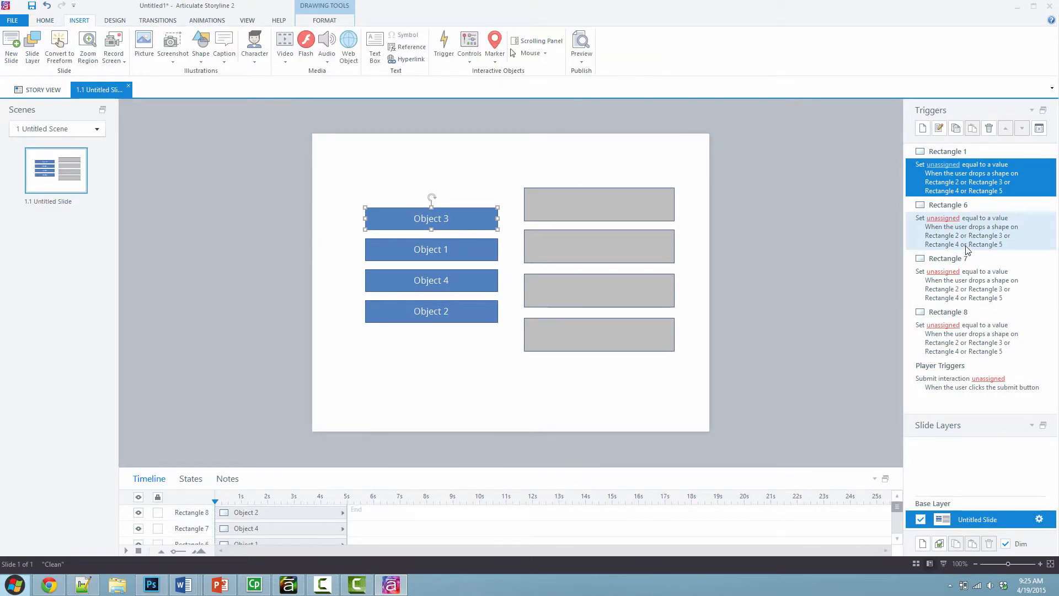
Convert the slide to a freeform Drag and Drop question.
{"action": "left_click", "coordinate": [219, 196]}
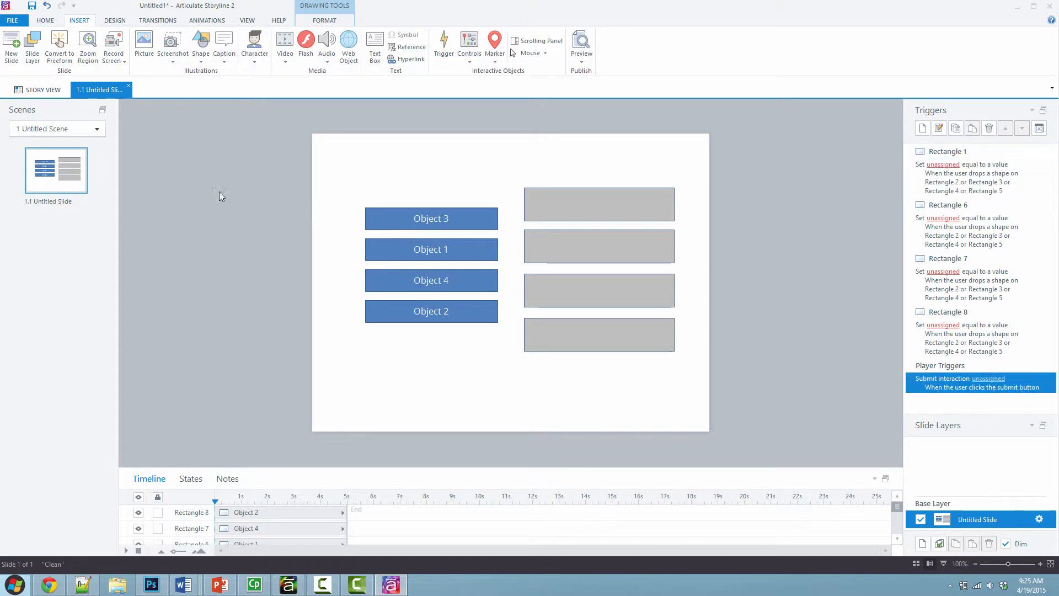
{"action": "left_click", "coordinate": [59, 47]}
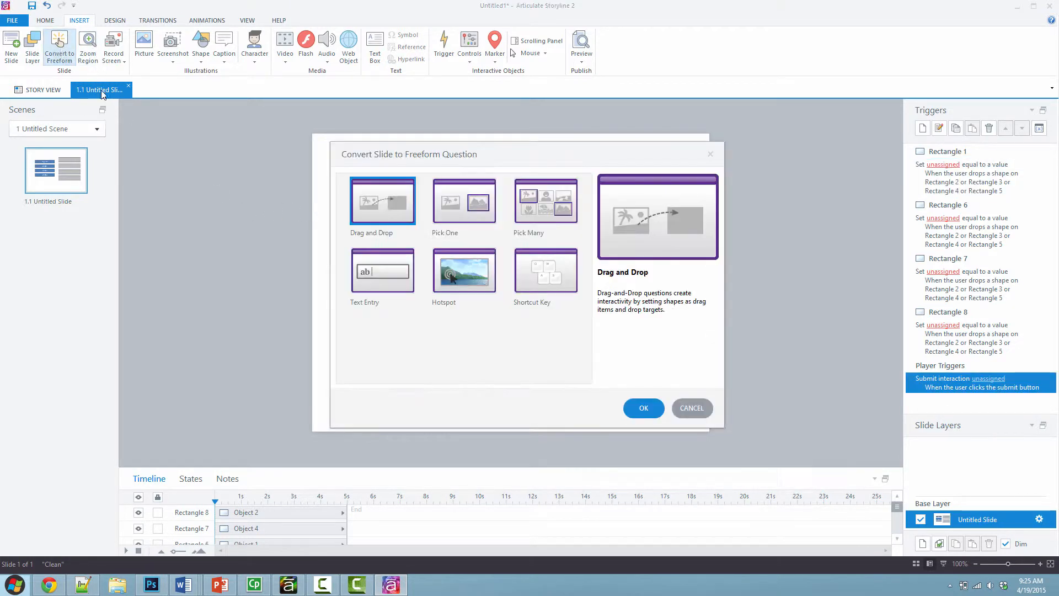
{"action": "double_click", "coordinate": [385, 213]}
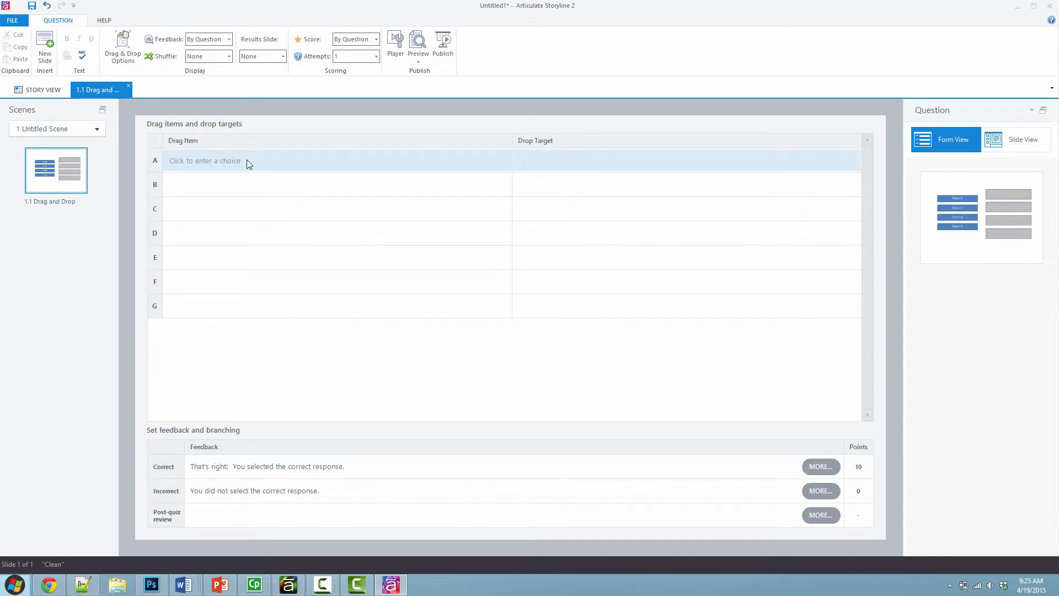
Assign Rectangle 1, Rectangle 6, Rectangle 7 and Rectangle 8 as the drag items in rows A to D.
{"action": "left_click", "coordinate": [291, 160]}
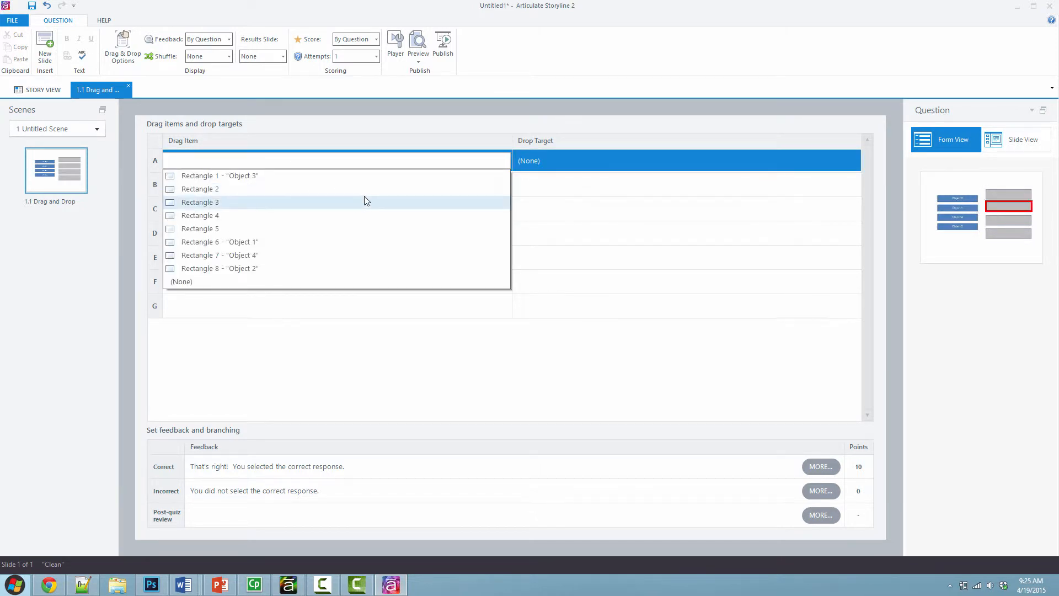
{"action": "left_click", "coordinate": [277, 175]}
{"action": "left_click", "coordinate": [263, 185]}
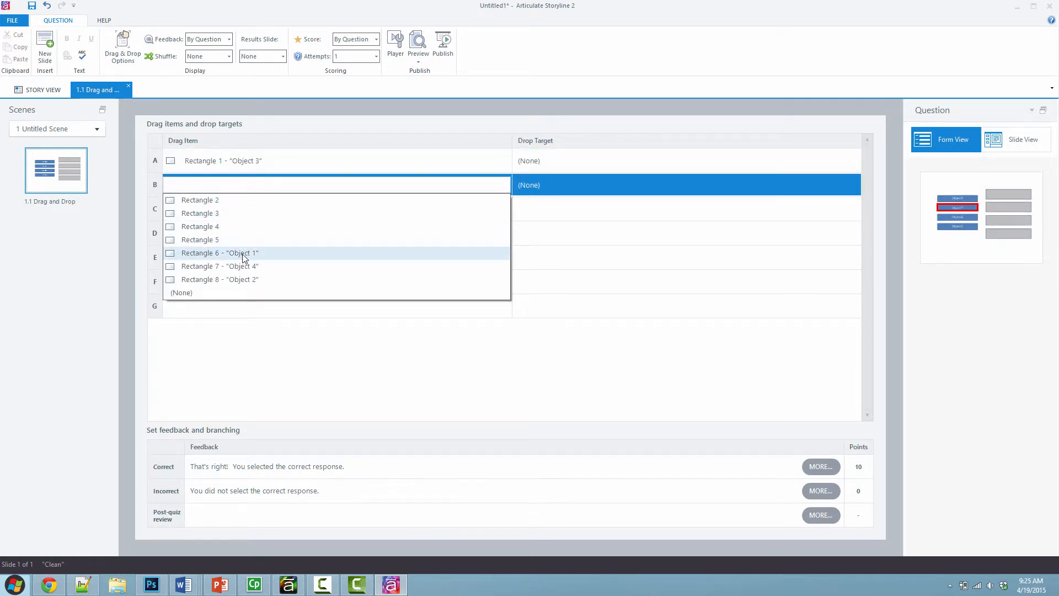
{"action": "left_click", "coordinate": [243, 254]}
{"action": "left_click", "coordinate": [240, 209]}
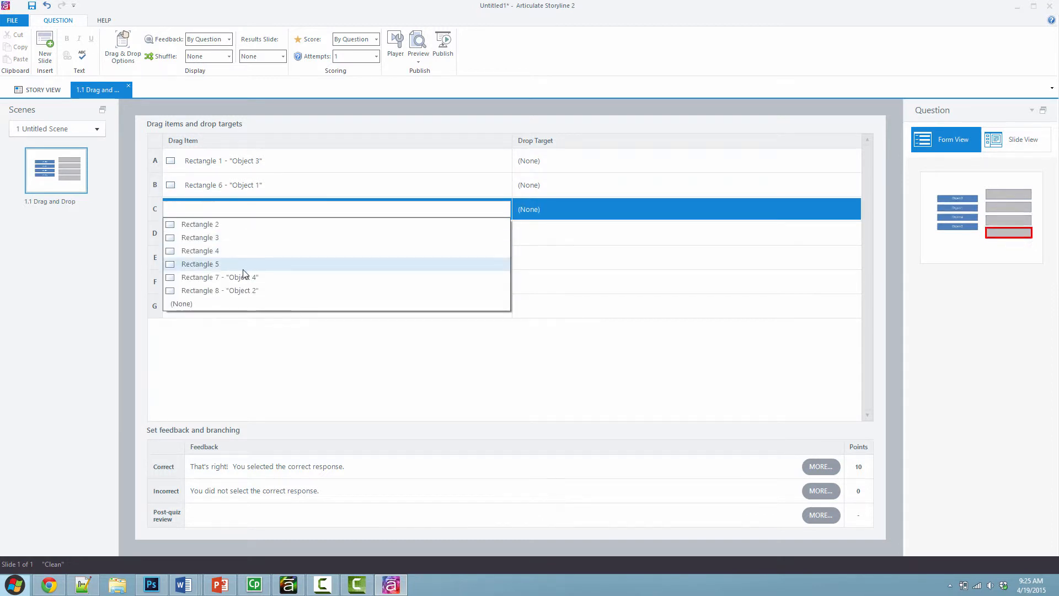
{"action": "left_click", "coordinate": [243, 275]}
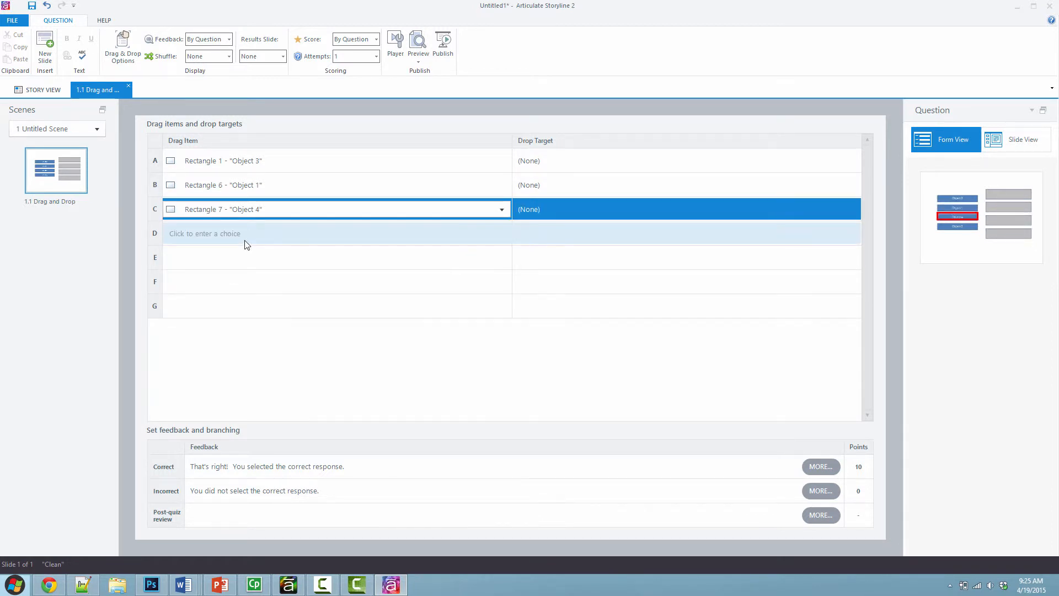
{"action": "left_click", "coordinate": [247, 243]}
{"action": "left_click", "coordinate": [241, 300]}
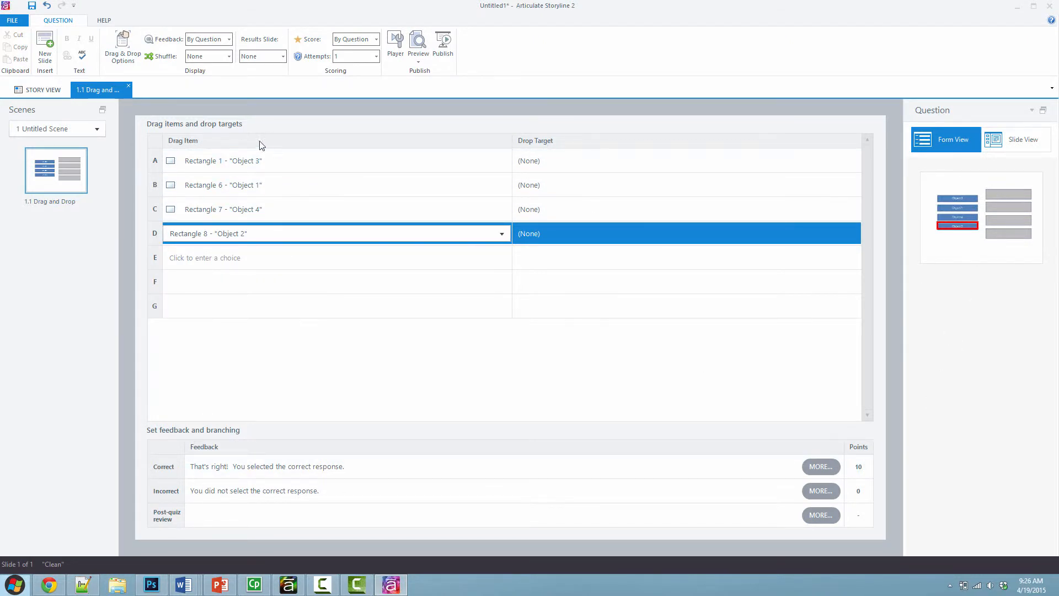
Preview the question from the slide view and test dropping Objects 3 and 2 on the same grey rectangle without drop targets assigned.
{"action": "left_click", "coordinate": [1017, 145]}
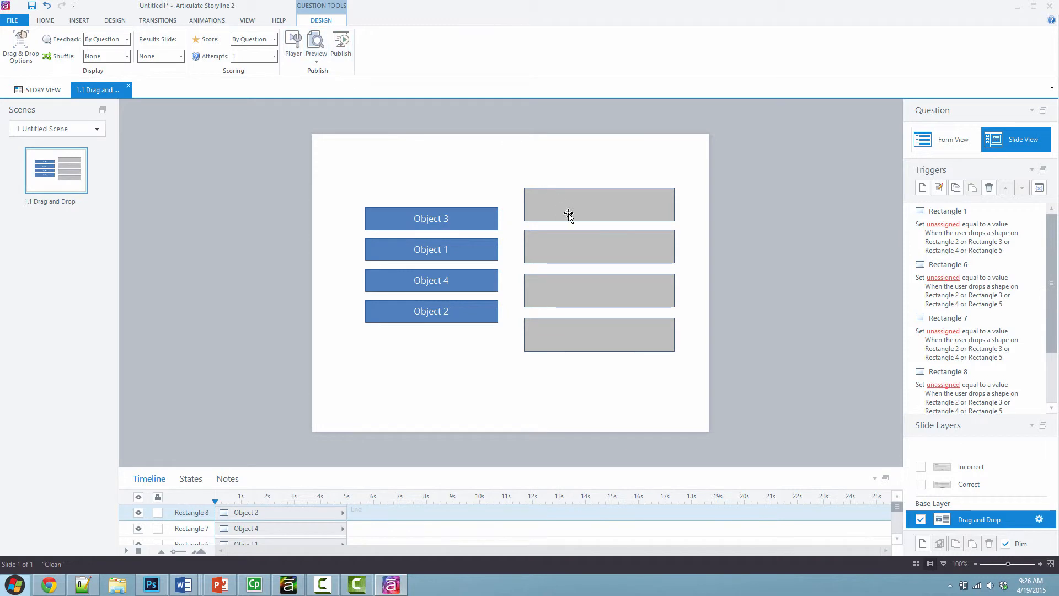
{"action": "left_click", "coordinate": [316, 43]}
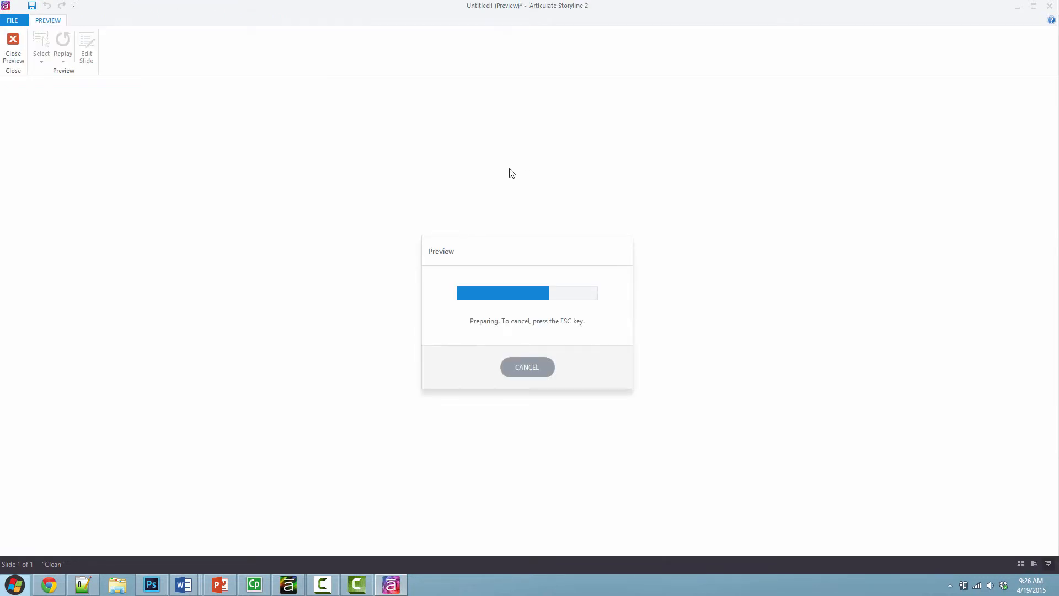
{"action": "left_click_drag", "start_coordinate": [454, 271], "coordinate": [613, 227]}
{"action": "left_click_drag", "start_coordinate": [466, 246], "coordinate": [615, 273]}
{"action": "left_click_drag", "start_coordinate": [484, 329], "coordinate": [622, 272]}
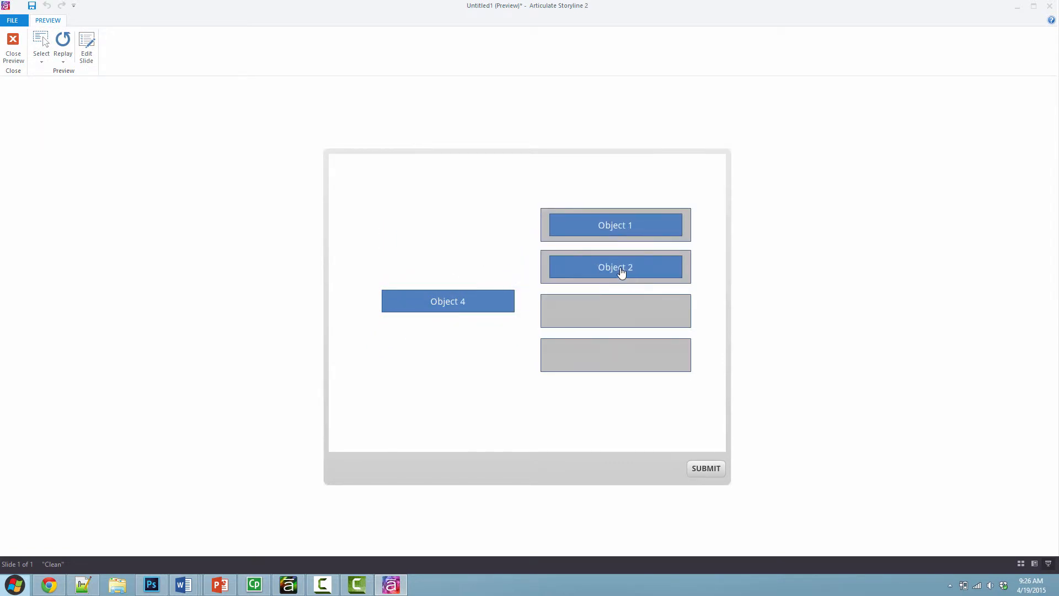
{"action": "left_click_drag", "start_coordinate": [492, 308], "coordinate": [656, 369]}
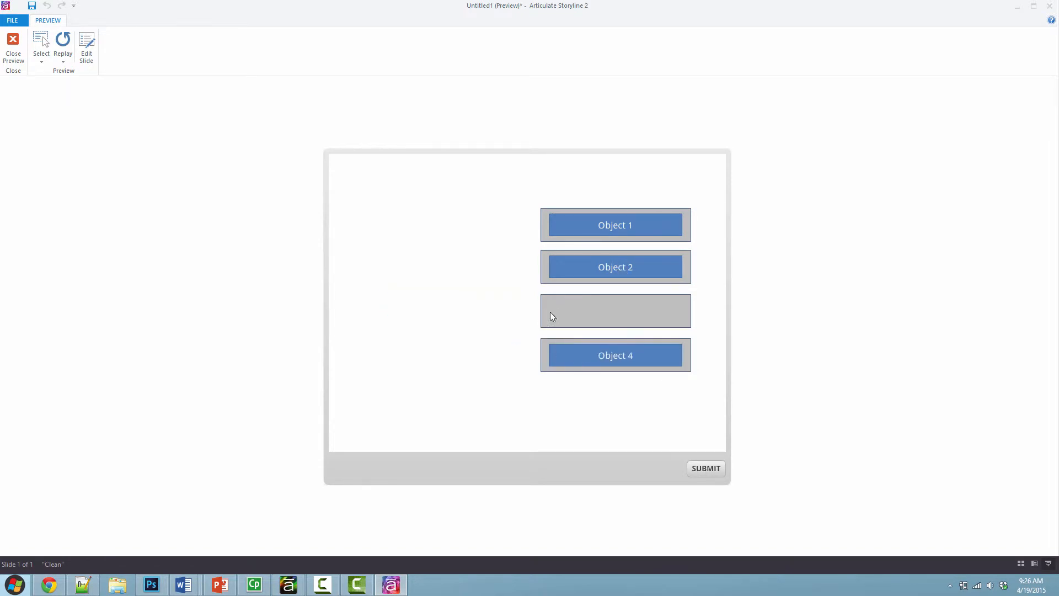
{"action": "left_click", "coordinate": [13, 47]}
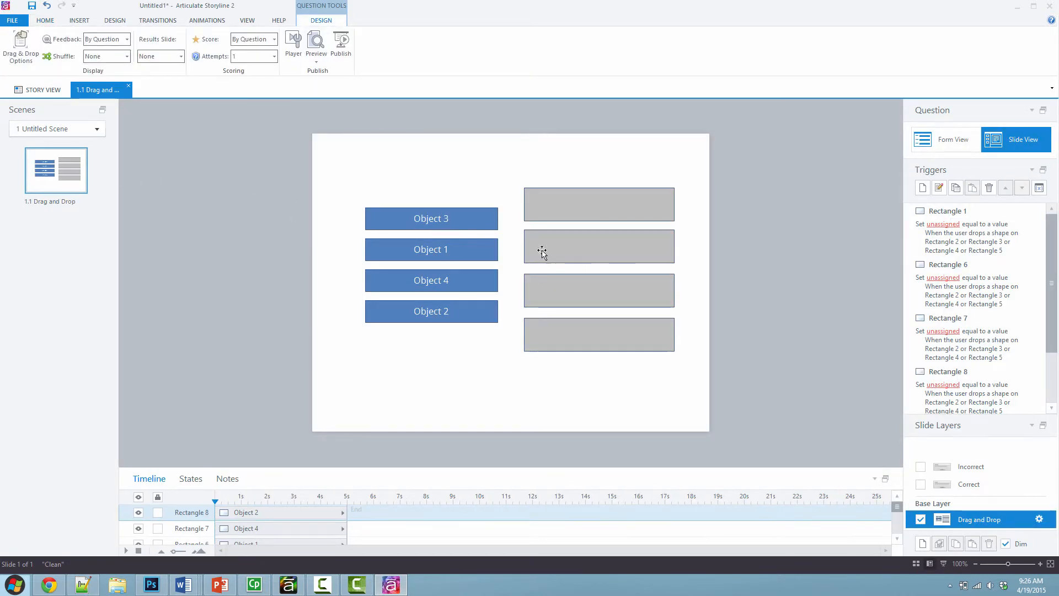
In the form view, assign drop targets Rectangle 2 to Object 3, Rectangle 3 to Object 1, Rectangle 4 to Object 4 and Rectangle 5 to Object 2.
{"action": "left_click", "coordinate": [945, 139]}
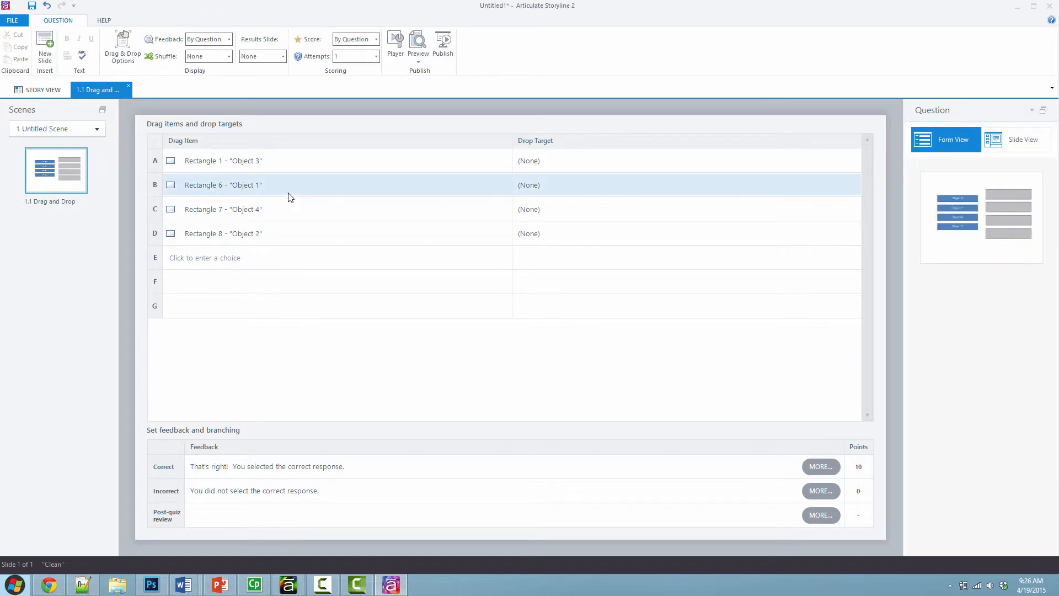
{"action": "left_click", "coordinate": [573, 161]}
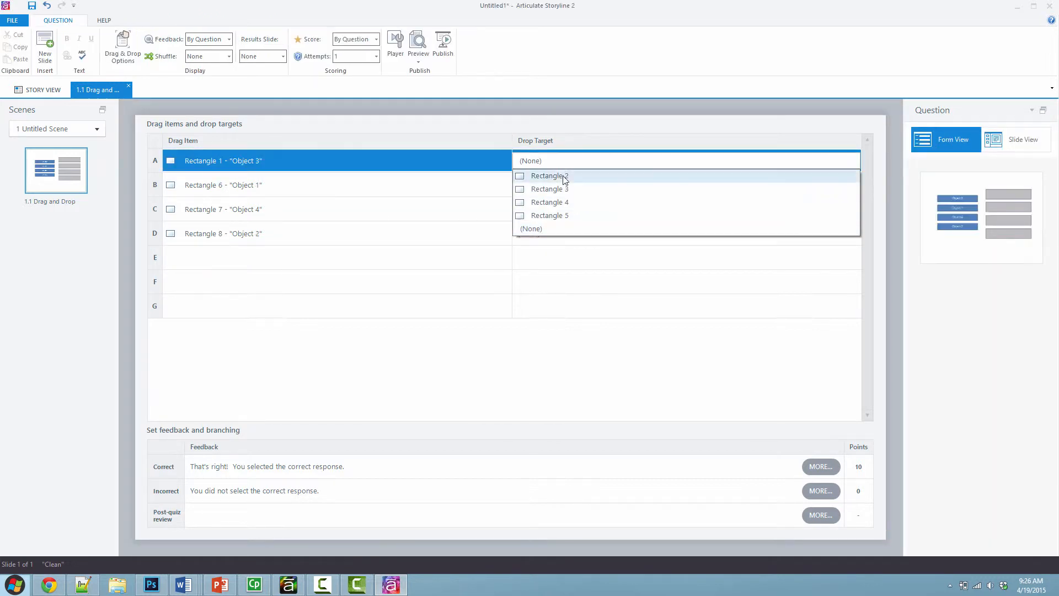
{"action": "left_click", "coordinate": [562, 177]}
{"action": "left_click", "coordinate": [559, 186]}
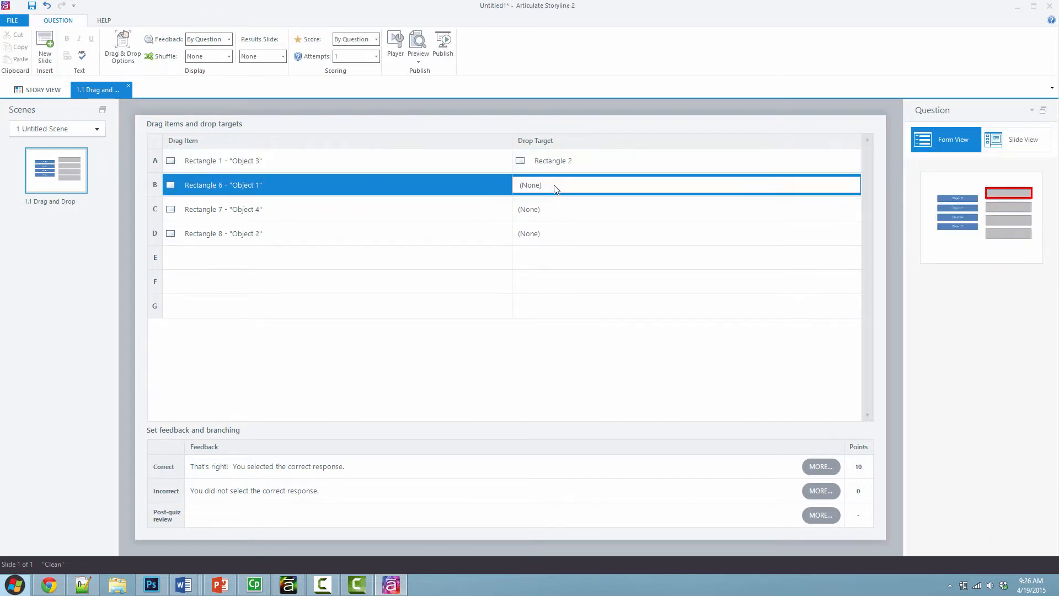
{"action": "left_click", "coordinate": [556, 214]}
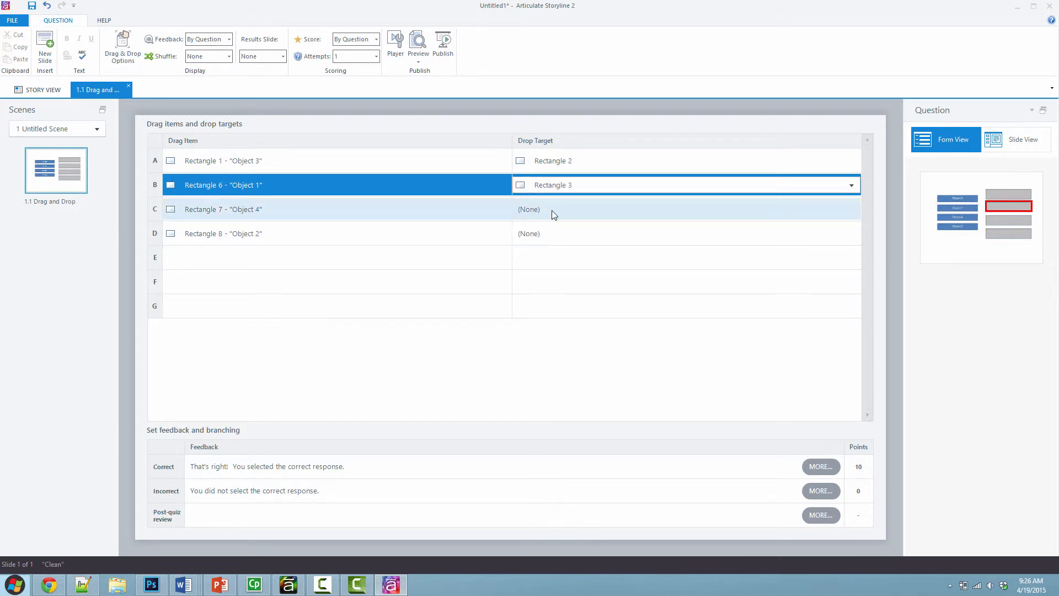
{"action": "left_click", "coordinate": [552, 211]}
{"action": "left_click", "coordinate": [553, 252]}
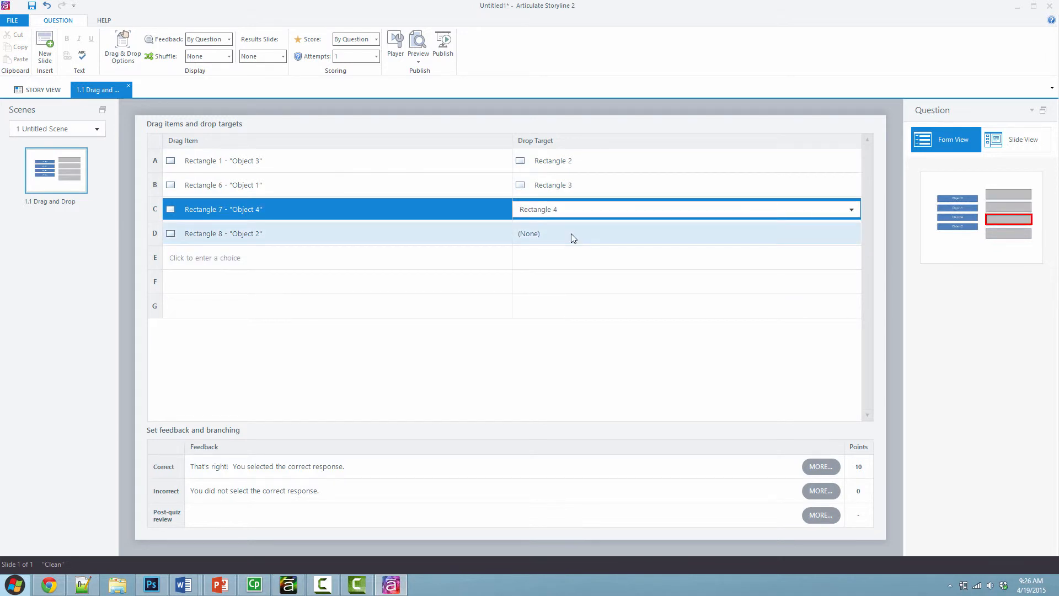
{"action": "left_click", "coordinate": [571, 233]}
{"action": "left_click", "coordinate": [552, 288]}
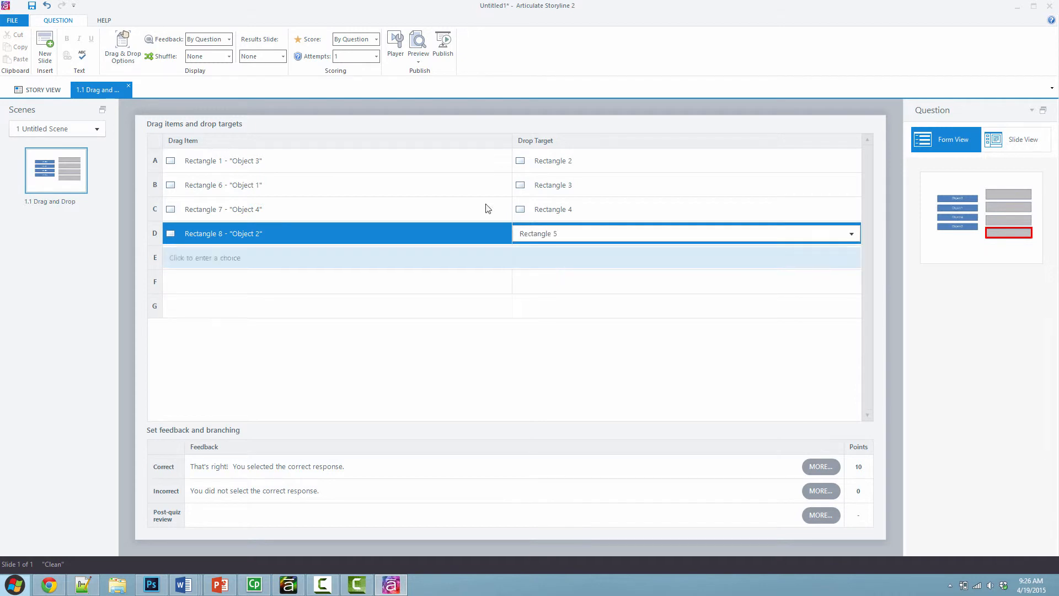
Preview the question and test how objects snap and overlap when several are dropped on or moved between the same grey rectangles.
{"action": "left_click", "coordinate": [418, 45]}
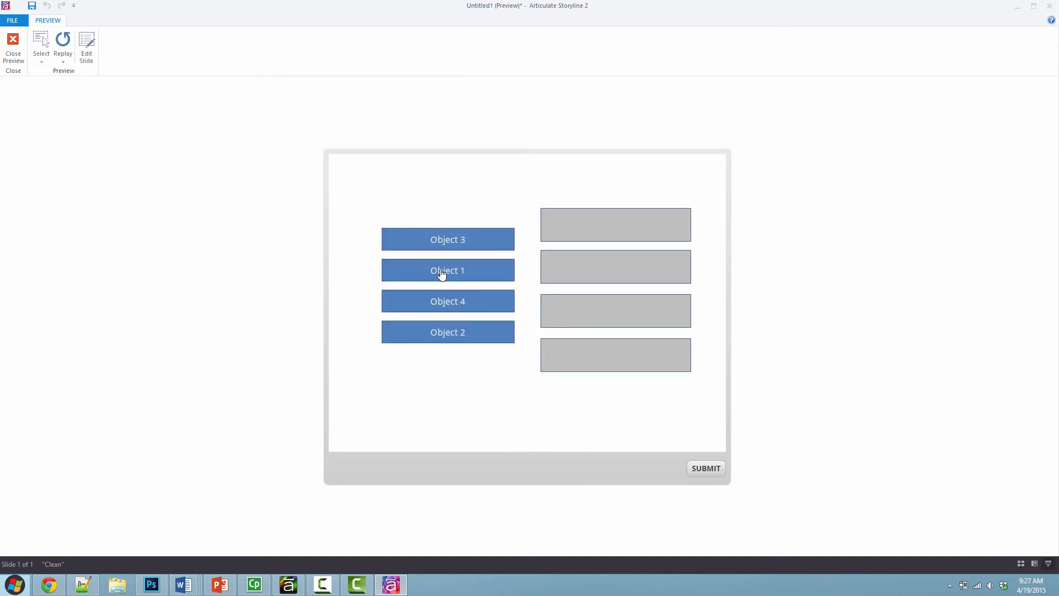
{"action": "left_click_drag", "start_coordinate": [441, 273], "coordinate": [592, 227]}
{"action": "left_click_drag", "start_coordinate": [482, 249], "coordinate": [604, 272]}
{"action": "left_click_drag", "start_coordinate": [470, 331], "coordinate": [479, 258]}
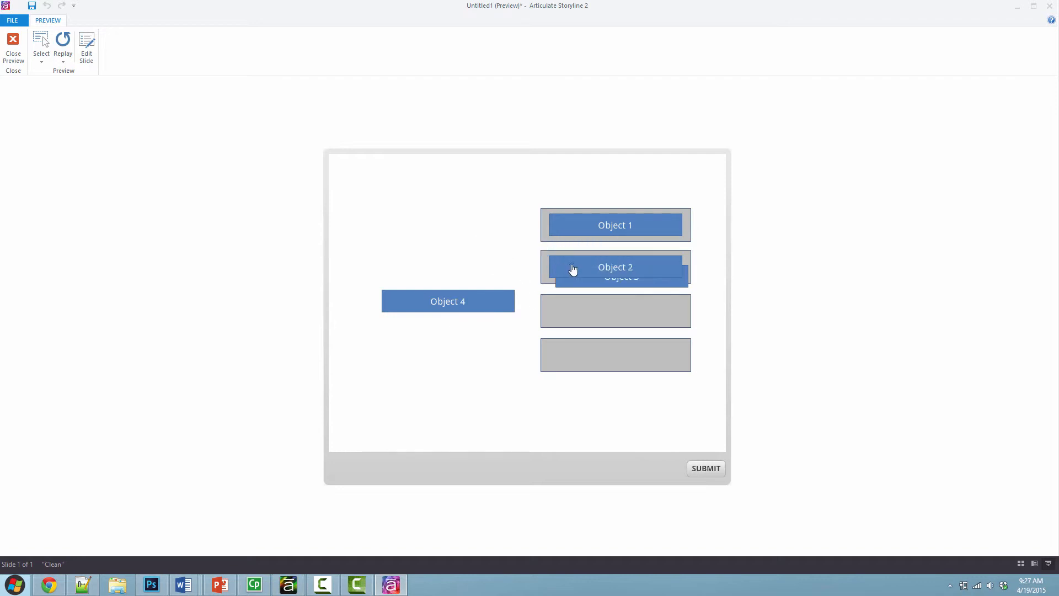
{"action": "left_click_drag", "start_coordinate": [553, 266], "coordinate": [400, 246]}
{"action": "left_click_drag", "start_coordinate": [440, 301], "coordinate": [577, 343]}
{"action": "left_click_drag", "start_coordinate": [478, 254], "coordinate": [386, 268]}
{"action": "left_click_drag", "start_coordinate": [545, 273], "coordinate": [408, 215]}
{"action": "left_click_drag", "start_coordinate": [399, 253], "coordinate": [601, 273]}
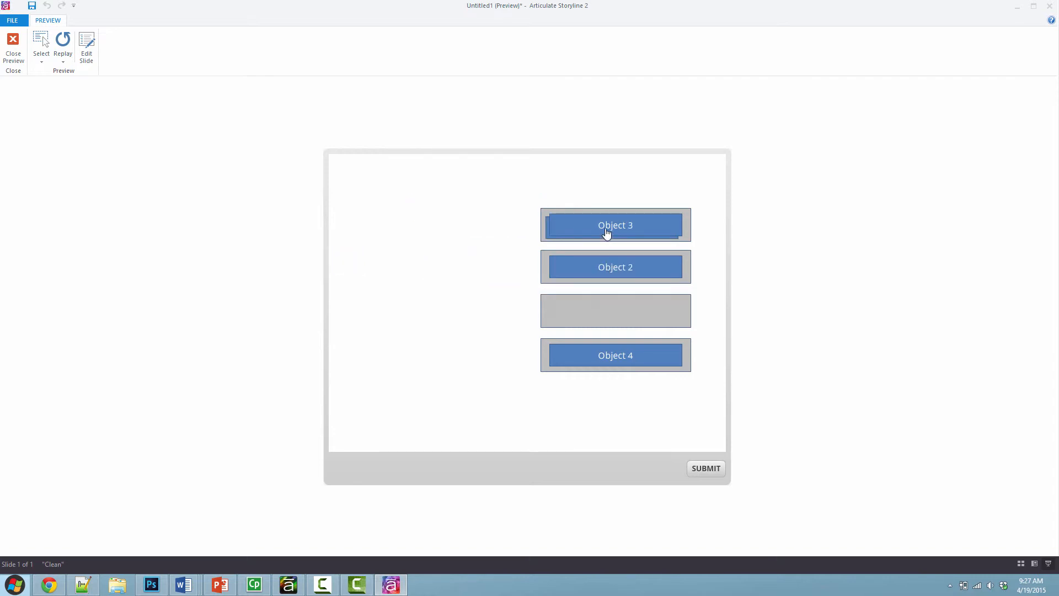
{"action": "left_click_drag", "start_coordinate": [605, 231], "coordinate": [554, 259]}
{"action": "mouse_move", "coordinate": [611, 271]}
{"action": "left_mouse_down"}
{"action": "mouse_move", "coordinate": [435, 258]}
{"action": "mouse_move", "coordinate": [562, 268]}
{"action": "mouse_move", "coordinate": [442, 269]}
{"action": "mouse_move", "coordinate": [619, 277]}
{"action": "left_mouse_up"}
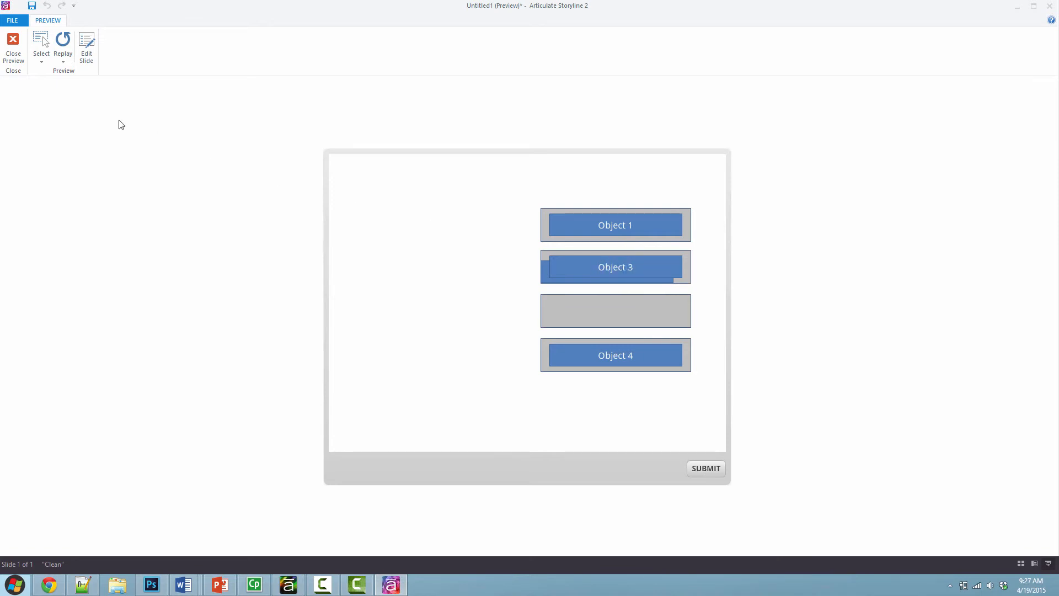
{"action": "left_click", "coordinate": [13, 55]}
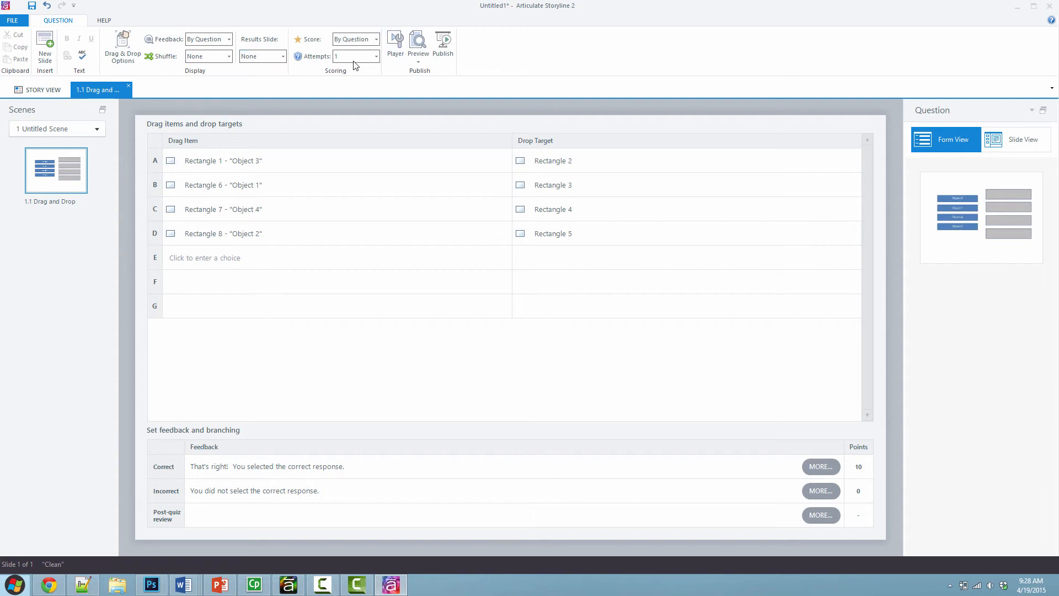
Open the Drag & Drop options of the question.
{"action": "left_click", "coordinate": [123, 49]}
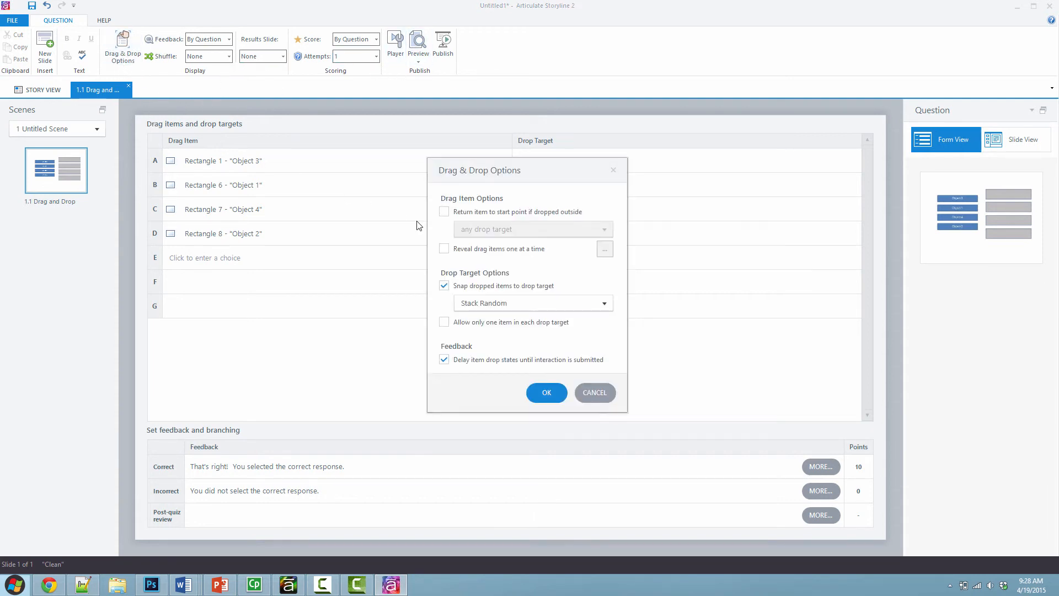